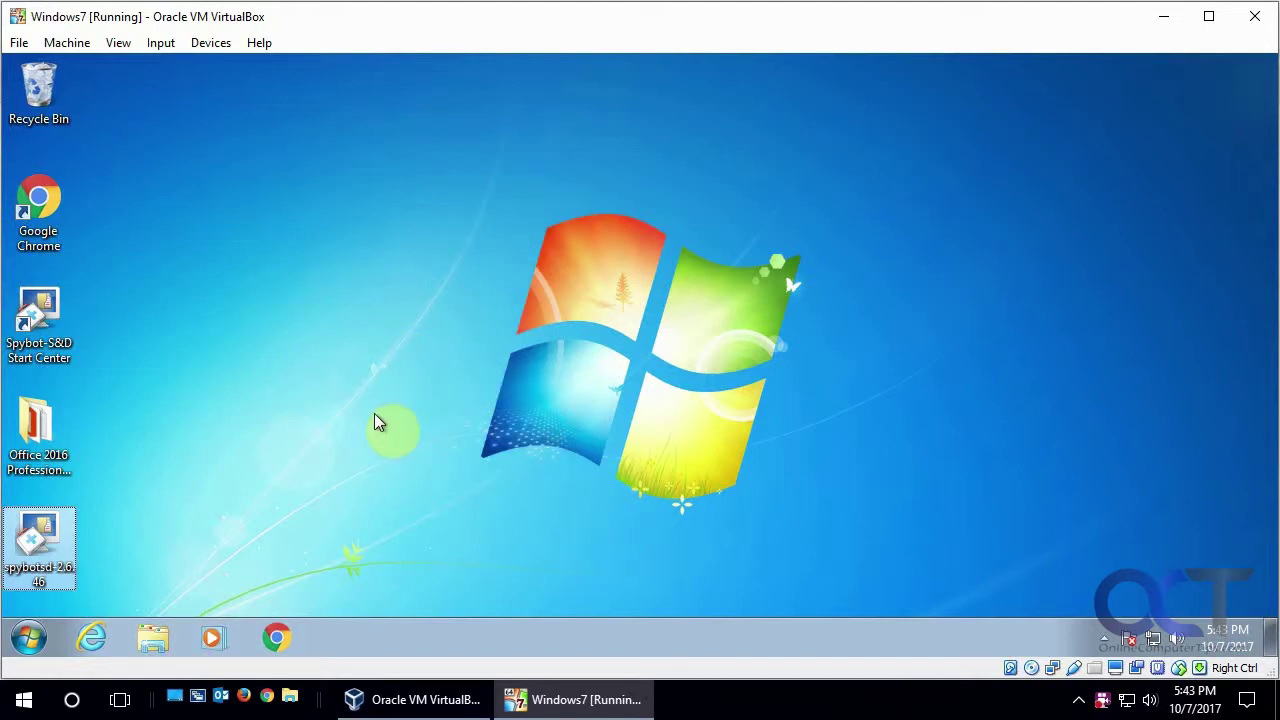
Step: Log off the current account and sign in to the Standard account
{"action": "left_click", "coordinate": [31, 638]}
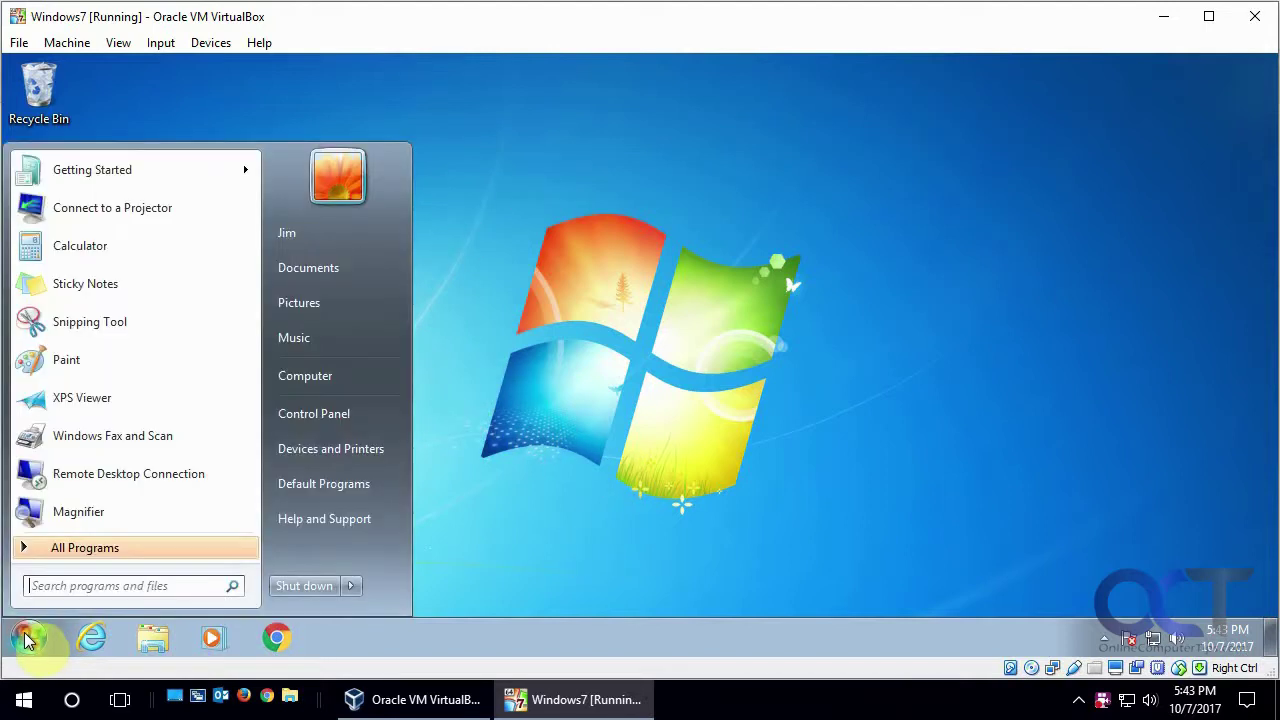
{"action": "left_click", "coordinate": [355, 586]}
{"action": "left_click", "coordinate": [420, 510]}
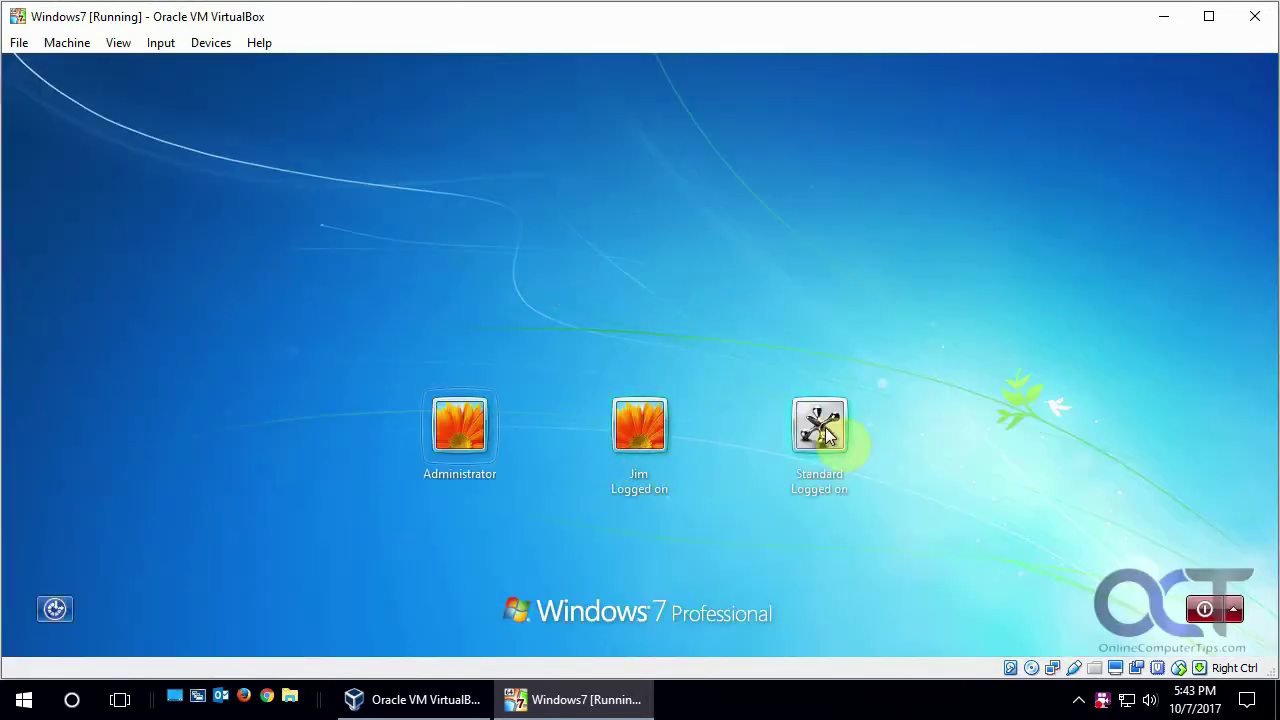
{"action": "left_click", "coordinate": [822, 428]}
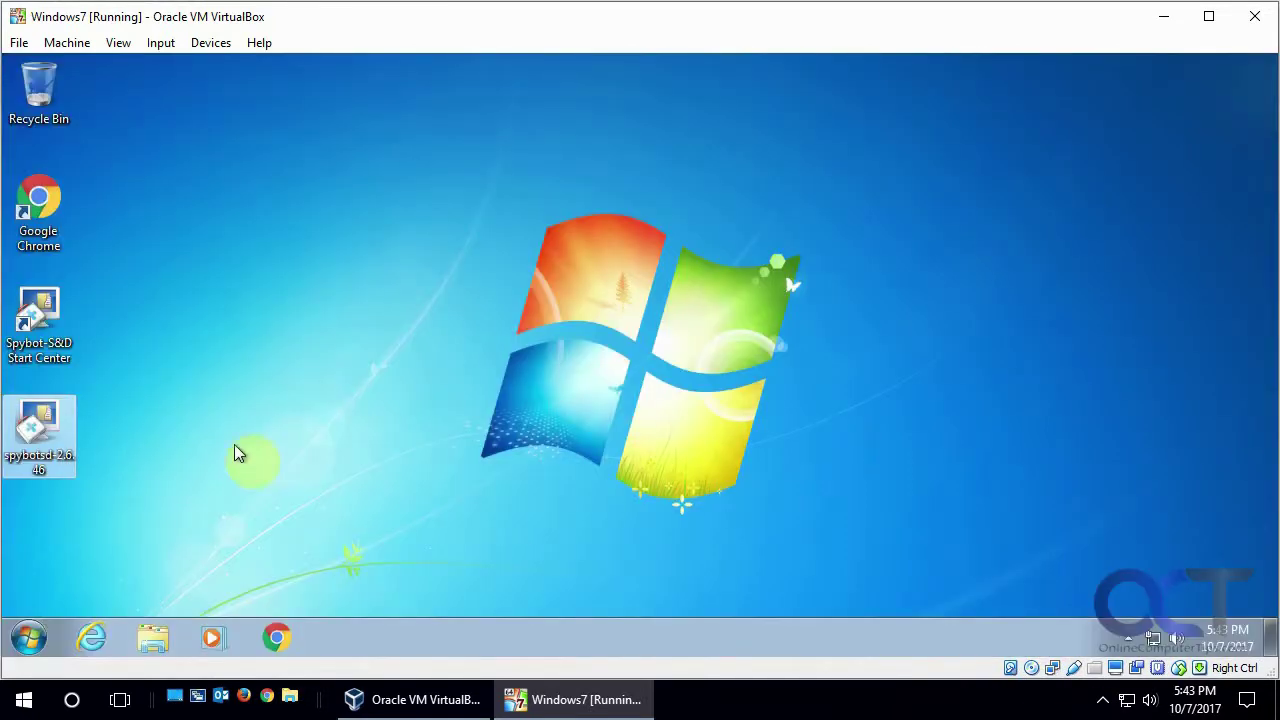
Step: Launch the spybotsd installer, allow it to run and approve the prompt, then cancel setup
{"action": "double_click", "coordinate": [45, 455]}
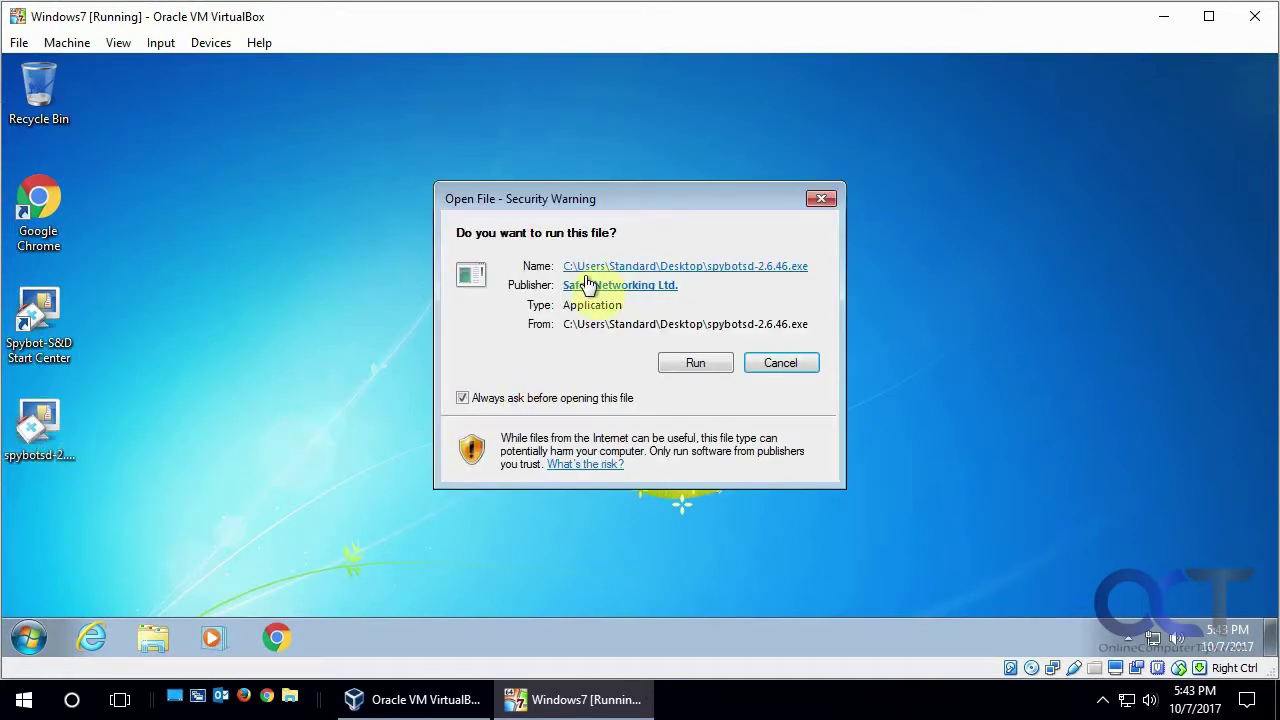
{"action": "left_click", "coordinate": [688, 365]}
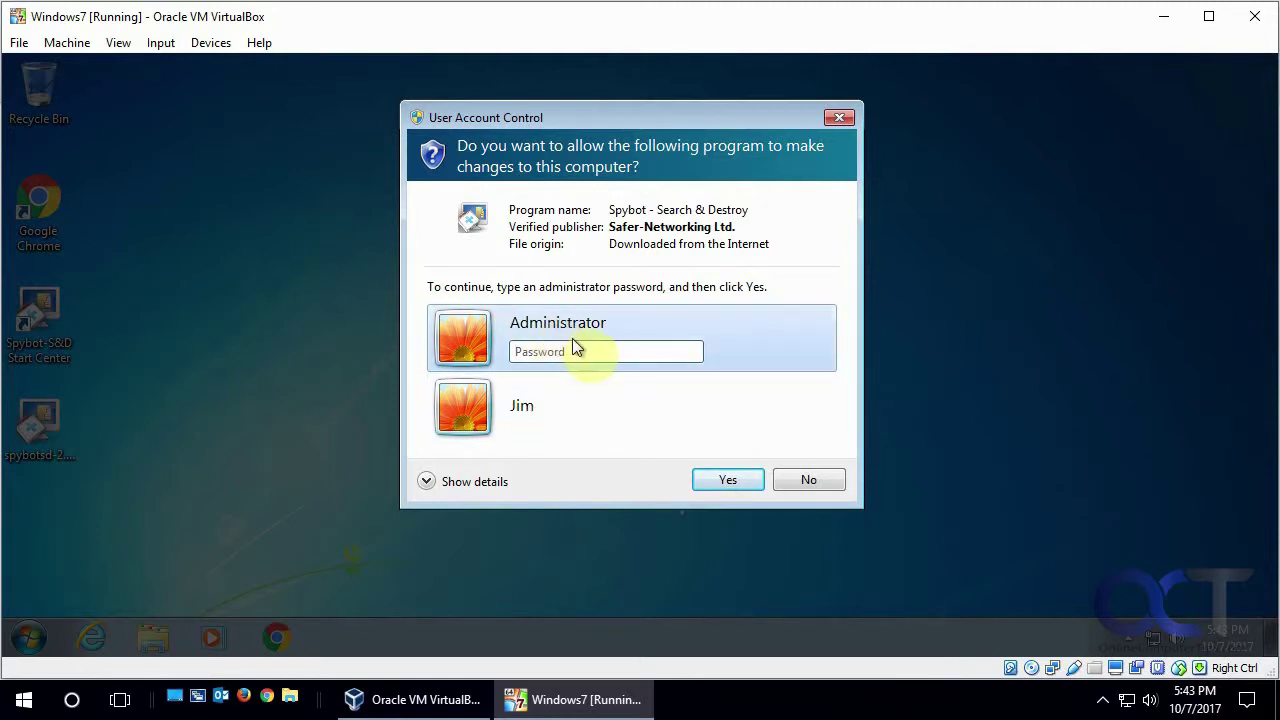
{"action": "left_click", "coordinate": [729, 481]}
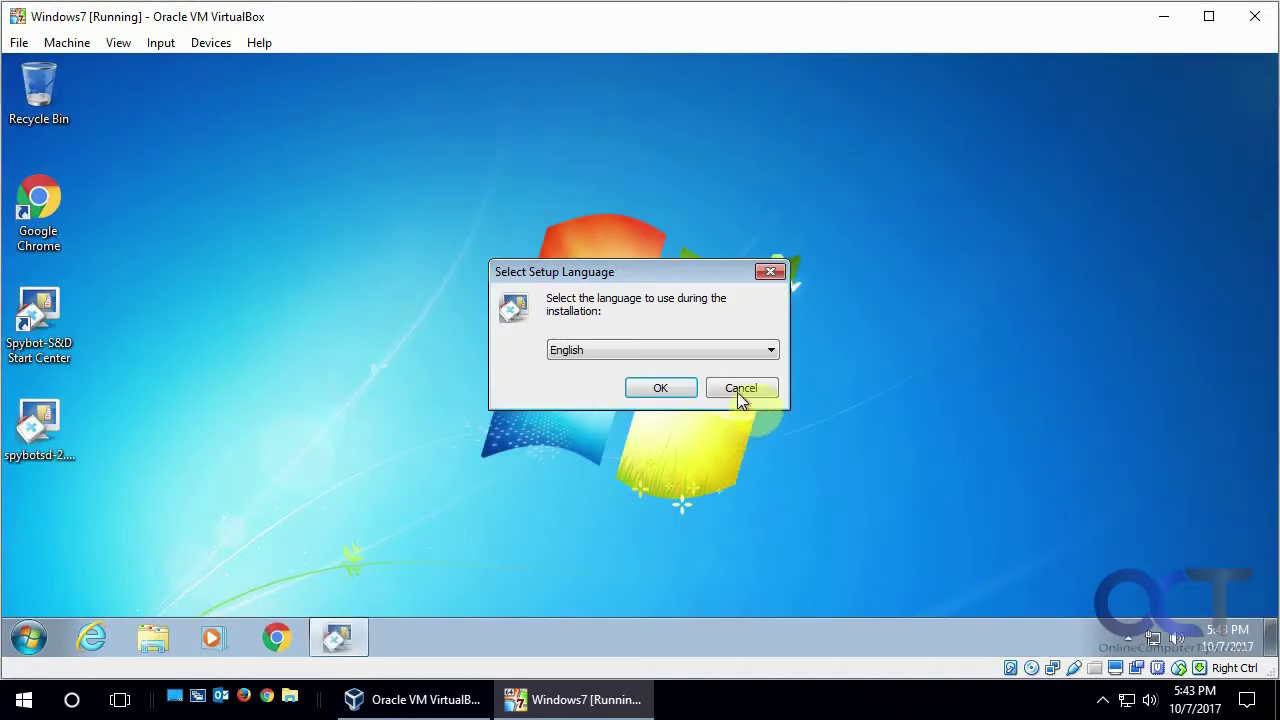
{"action": "left_click", "coordinate": [742, 389]}
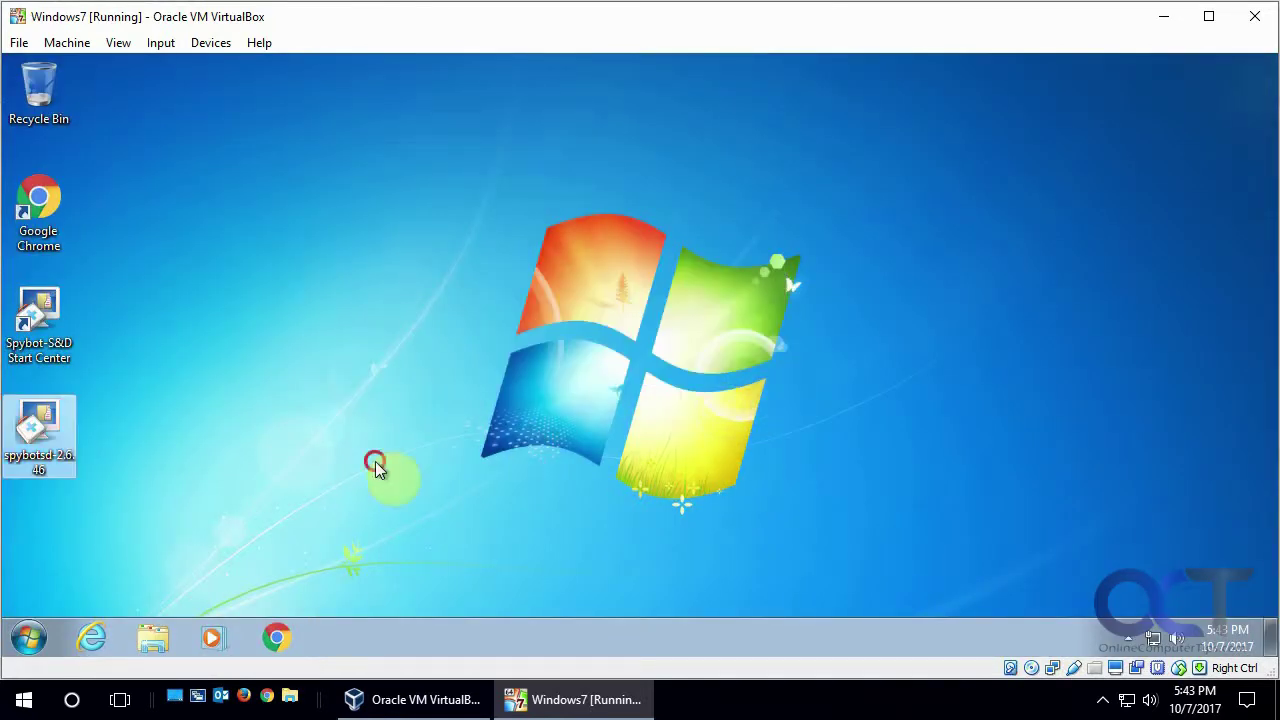
Step: Run the spybotsd installer as administrator and decline the permission prompt
{"action": "right_click", "coordinate": [48, 441]}
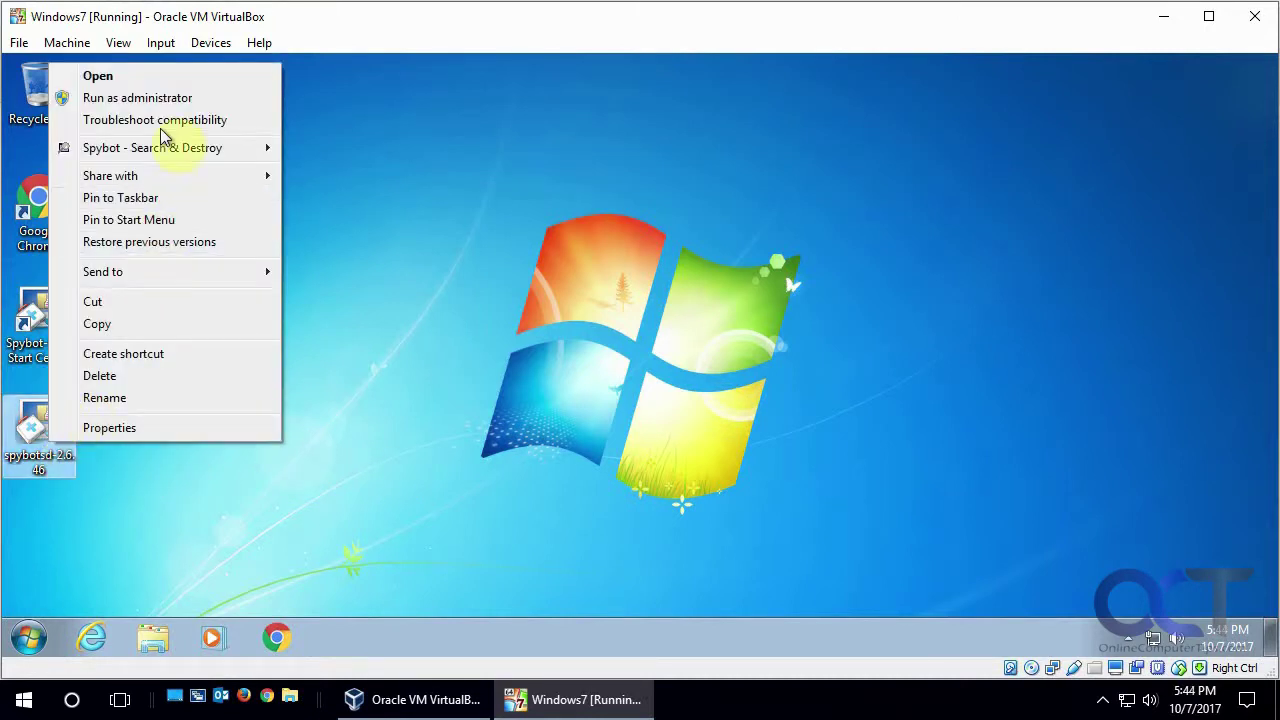
{"action": "left_click", "coordinate": [167, 98]}
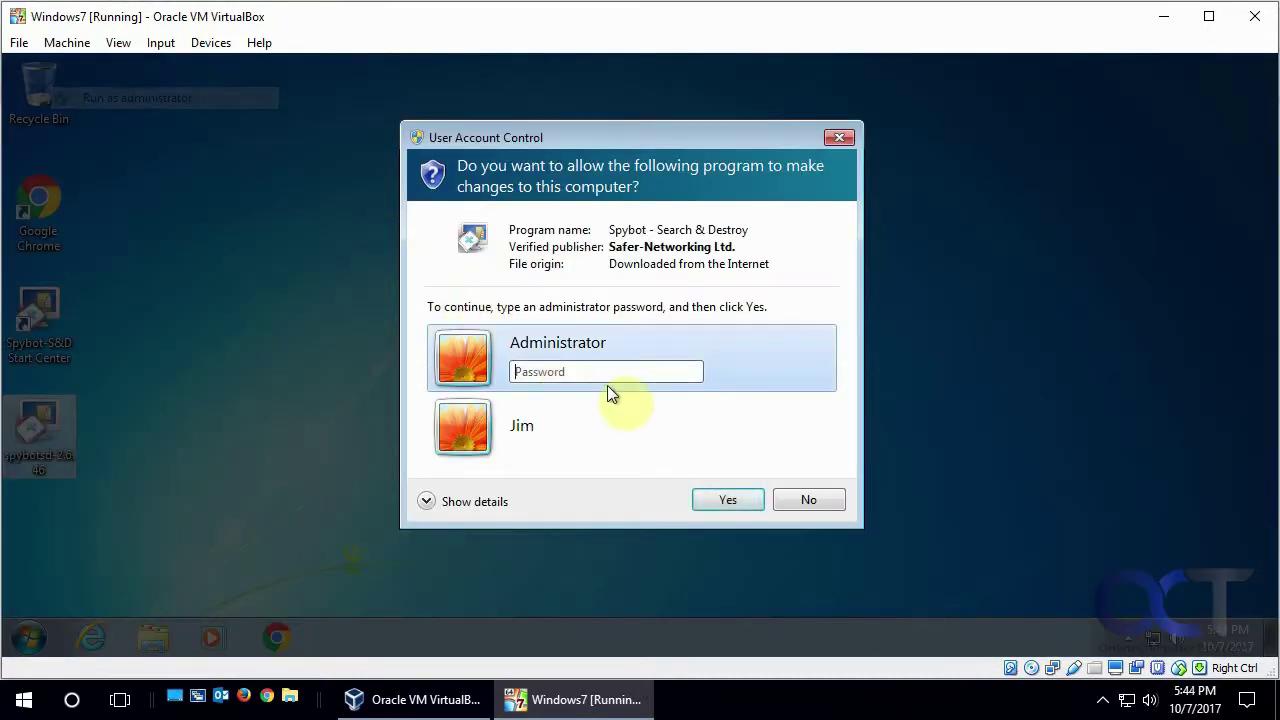
{"action": "left_click", "coordinate": [812, 498]}
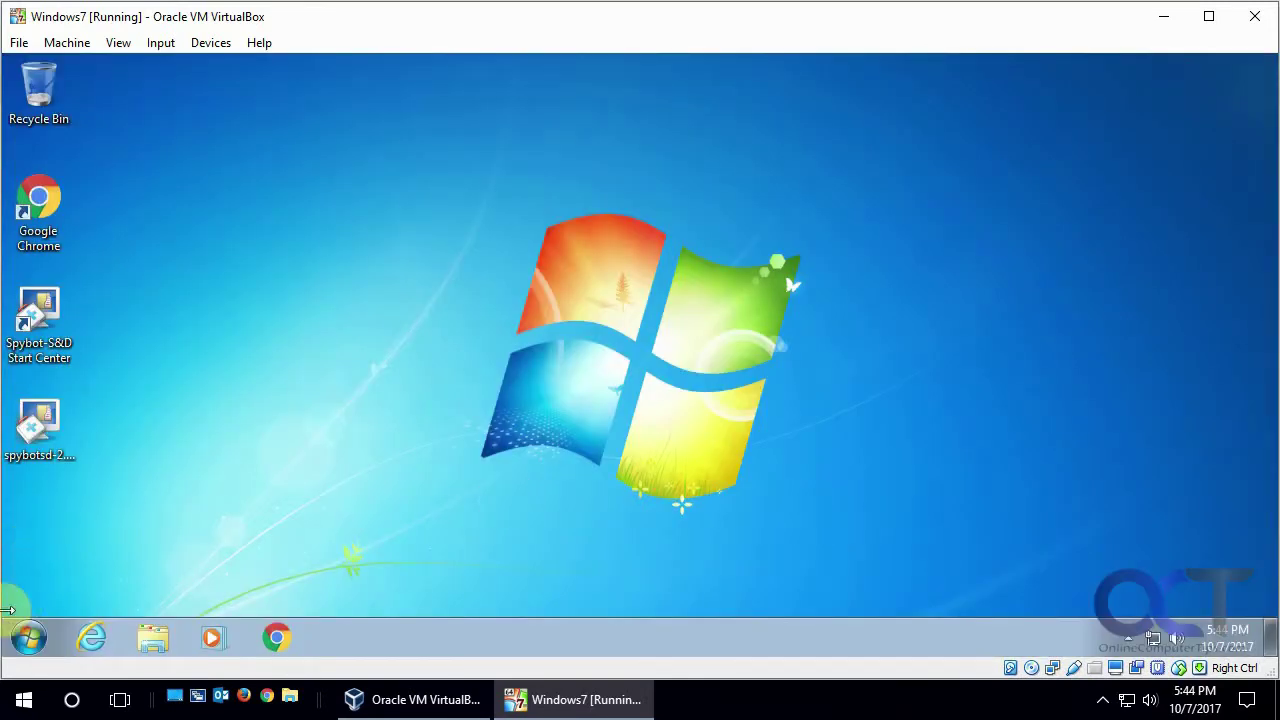
Step: Switch user back to the other logged-on account, entering its password
{"action": "left_click", "coordinate": [28, 640]}
{"action": "mouse_move", "coordinate": [351, 586]}
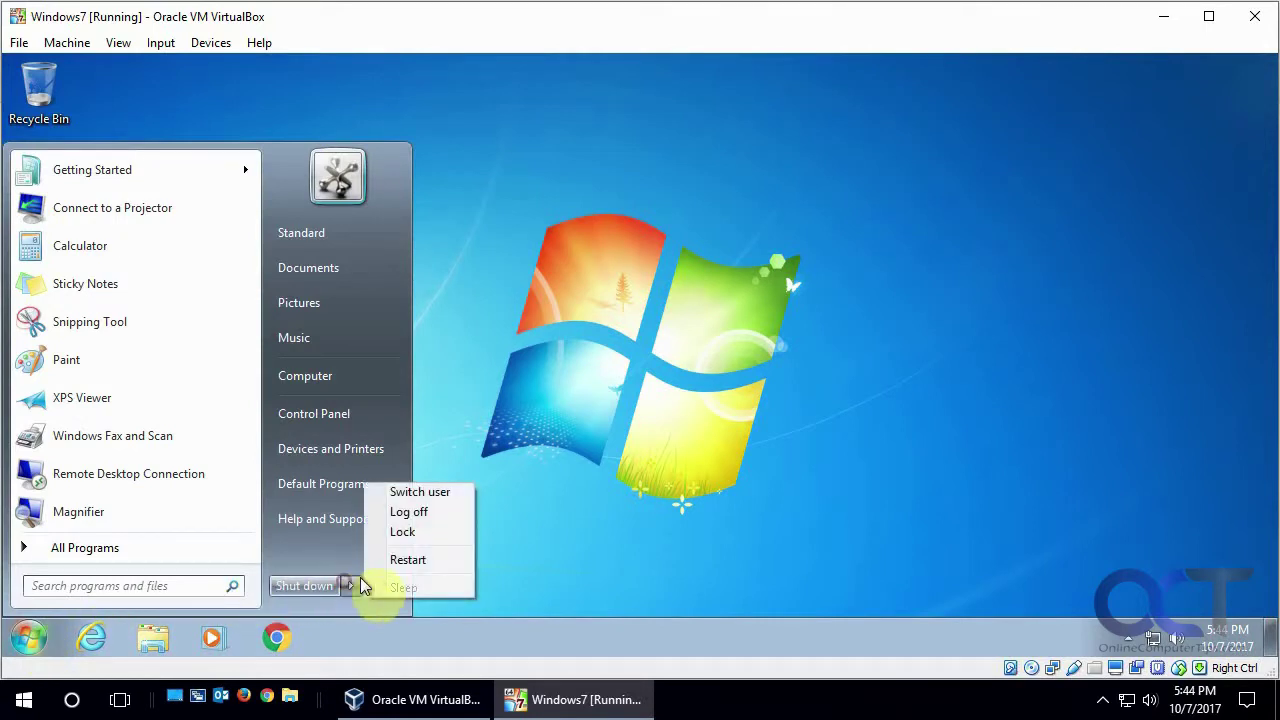
{"action": "left_click", "coordinate": [418, 491]}
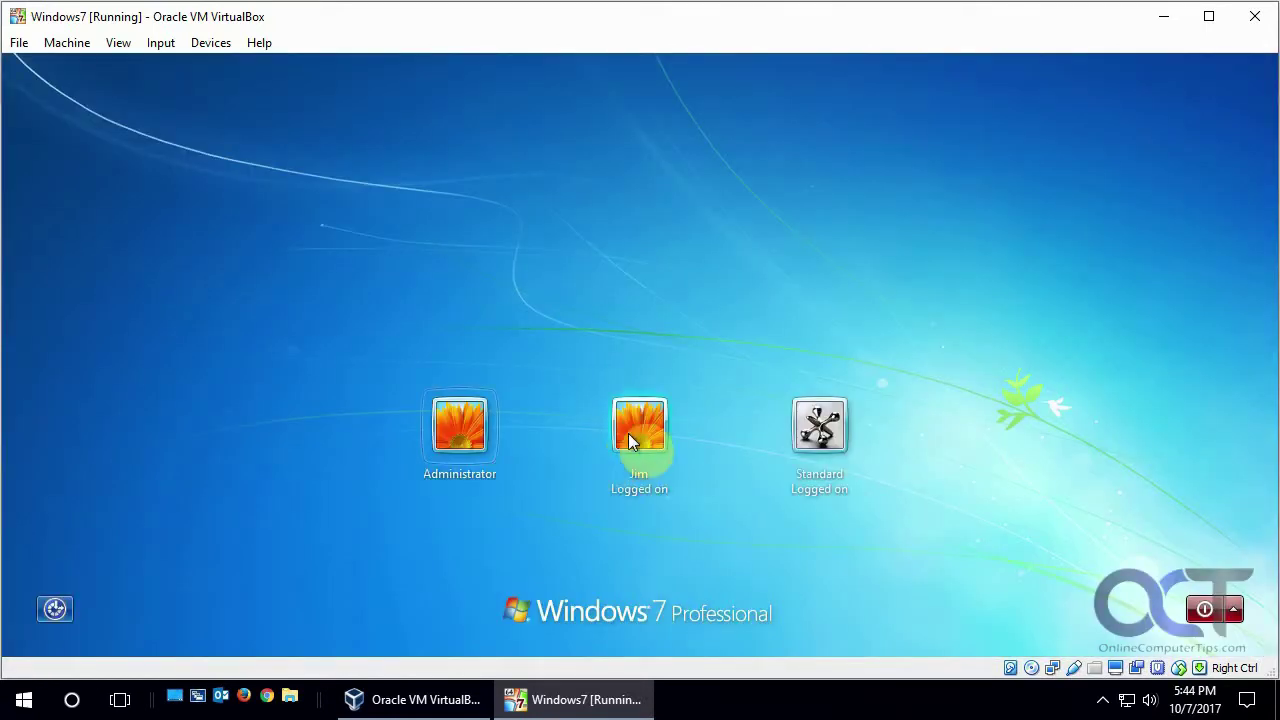
{"action": "left_click", "coordinate": [636, 432]}
{"action": "type", "text": "••••"}
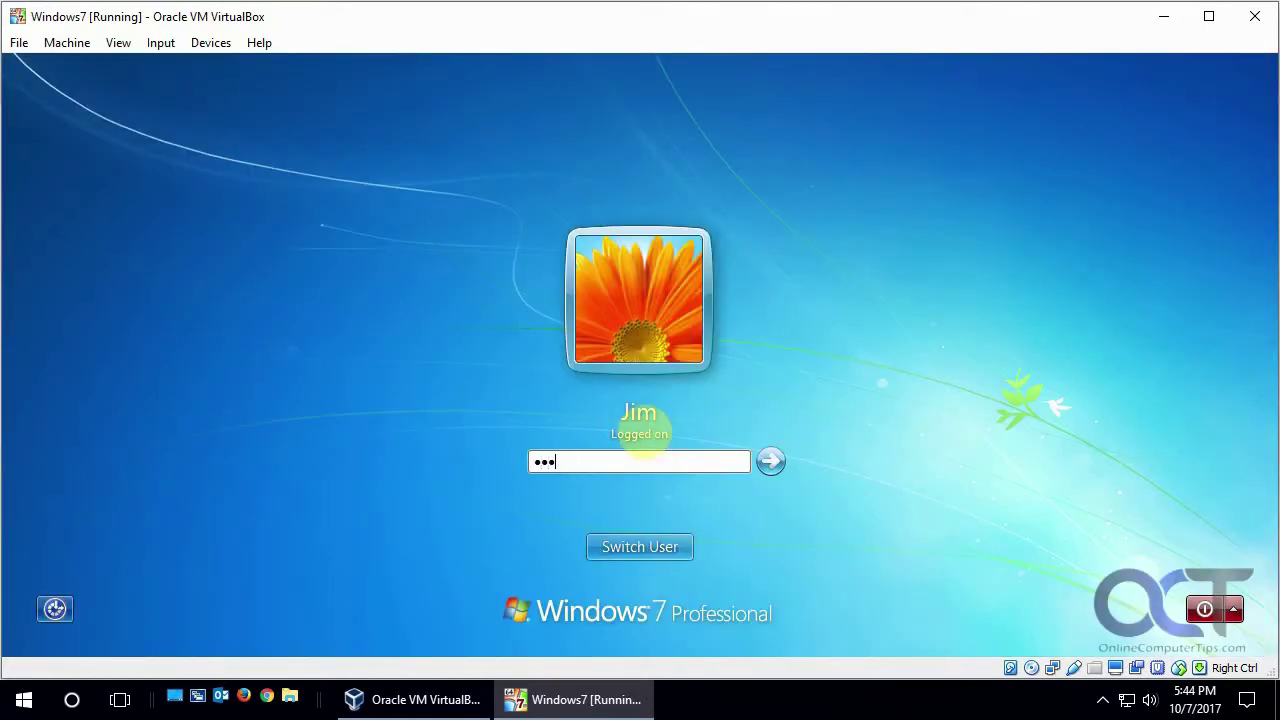
{"action": "type", "text": "••••"}
{"action": "key", "text": "Return"}
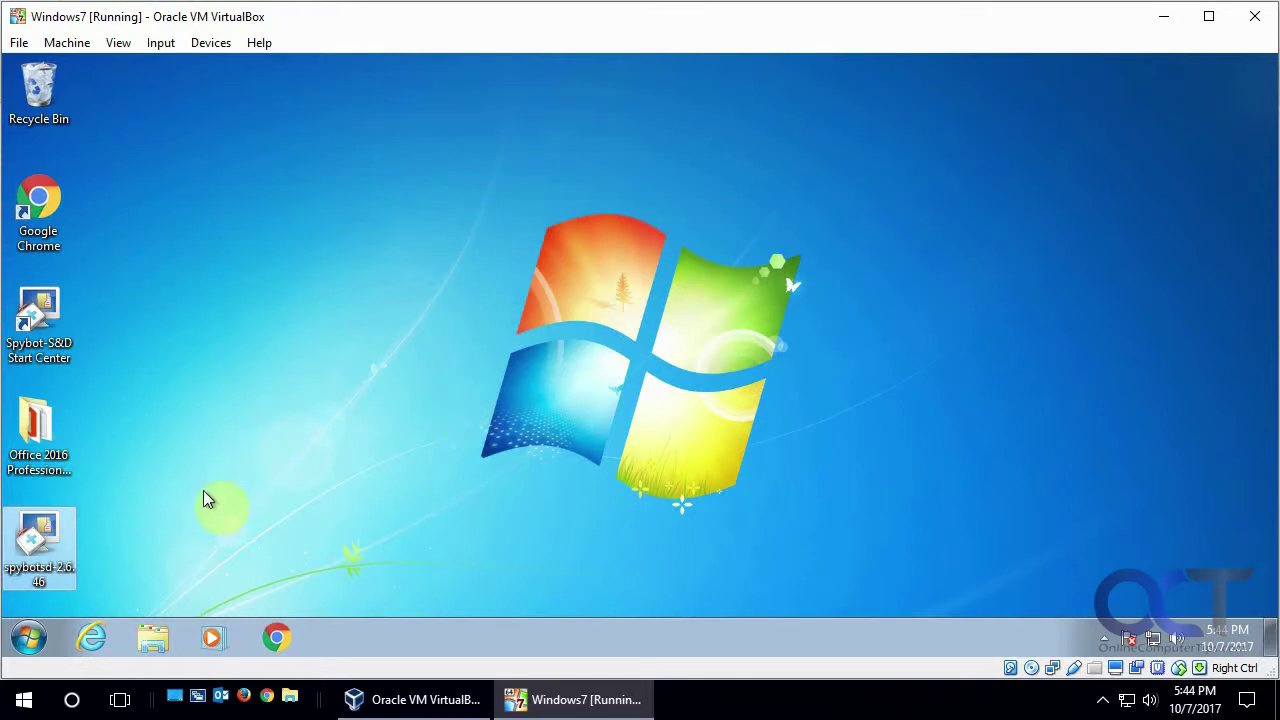
Step: Relaunch the Spybot installer, approve its prompts, and cancel the setup language dialog
{"action": "double_click", "coordinate": [40, 545]}
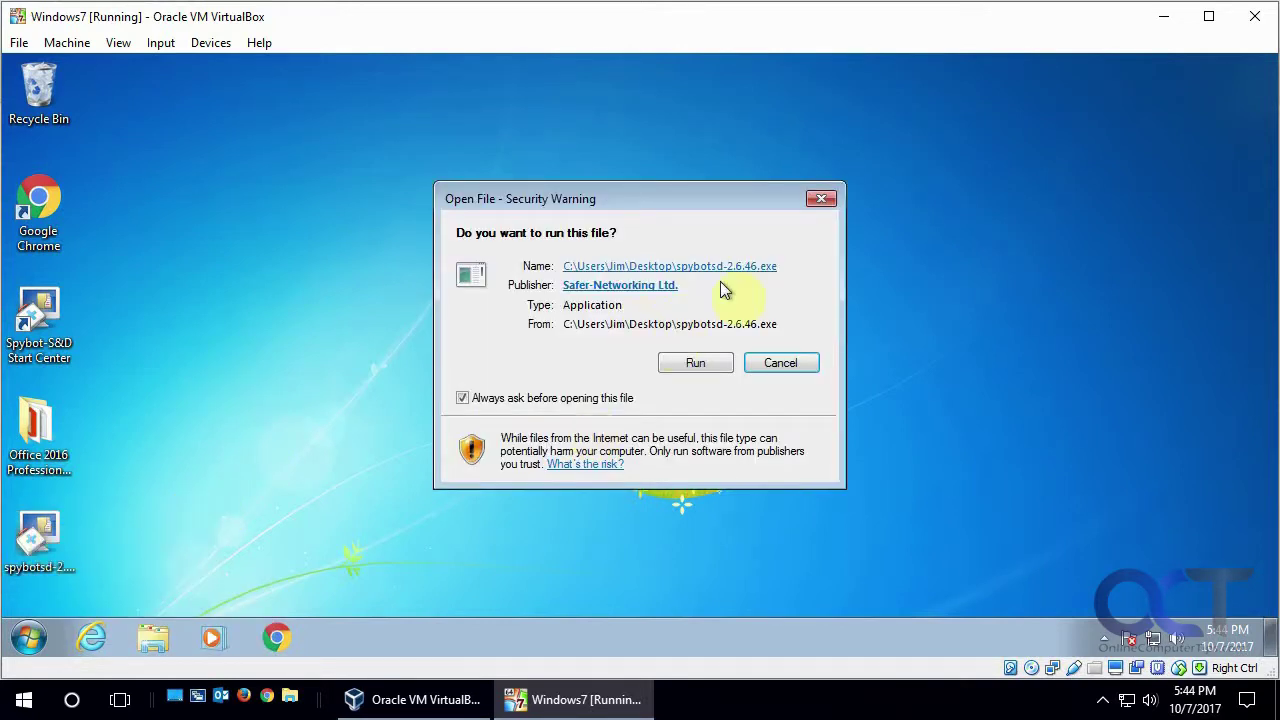
{"action": "left_click", "coordinate": [690, 364]}
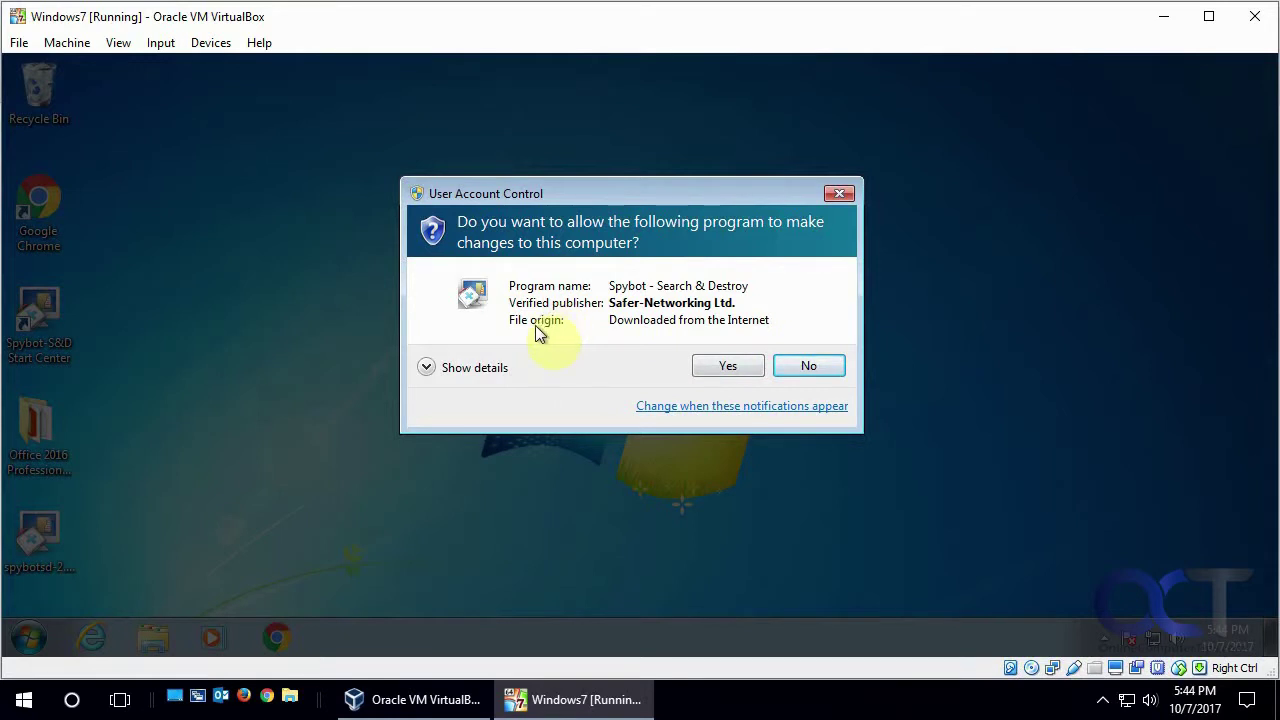
{"action": "left_click", "coordinate": [722, 364]}
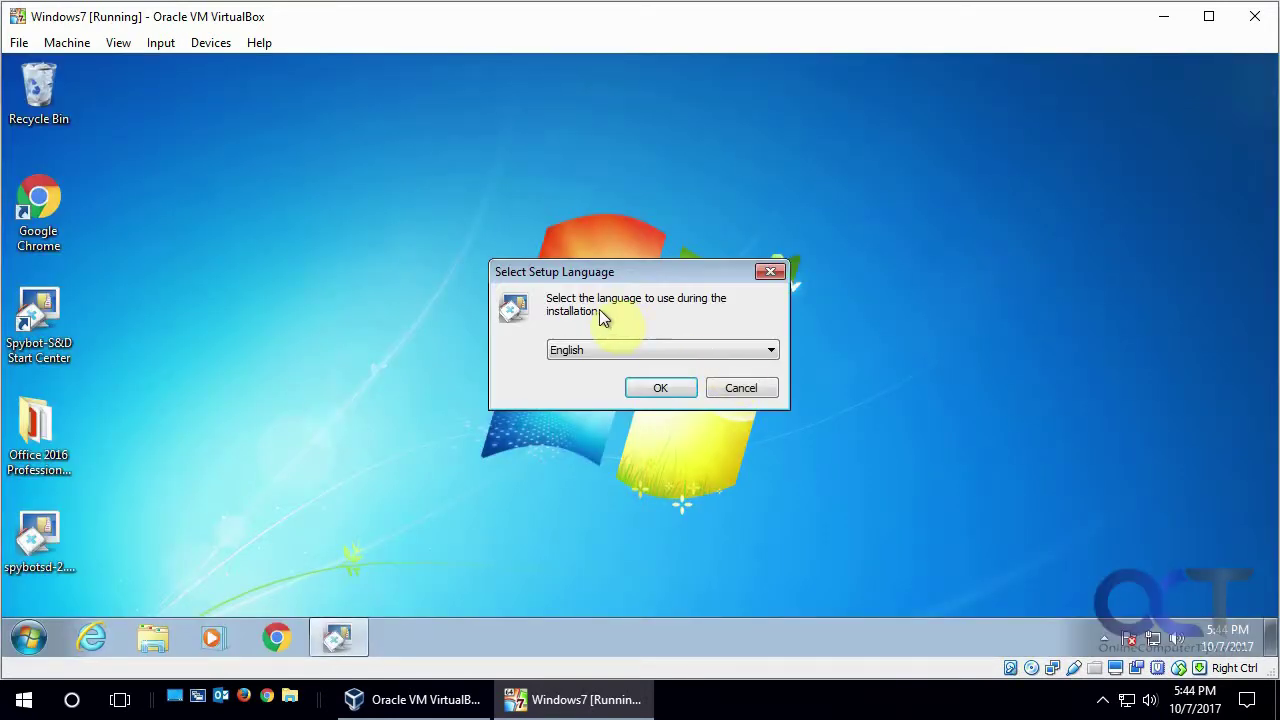
{"action": "left_click", "coordinate": [741, 389]}
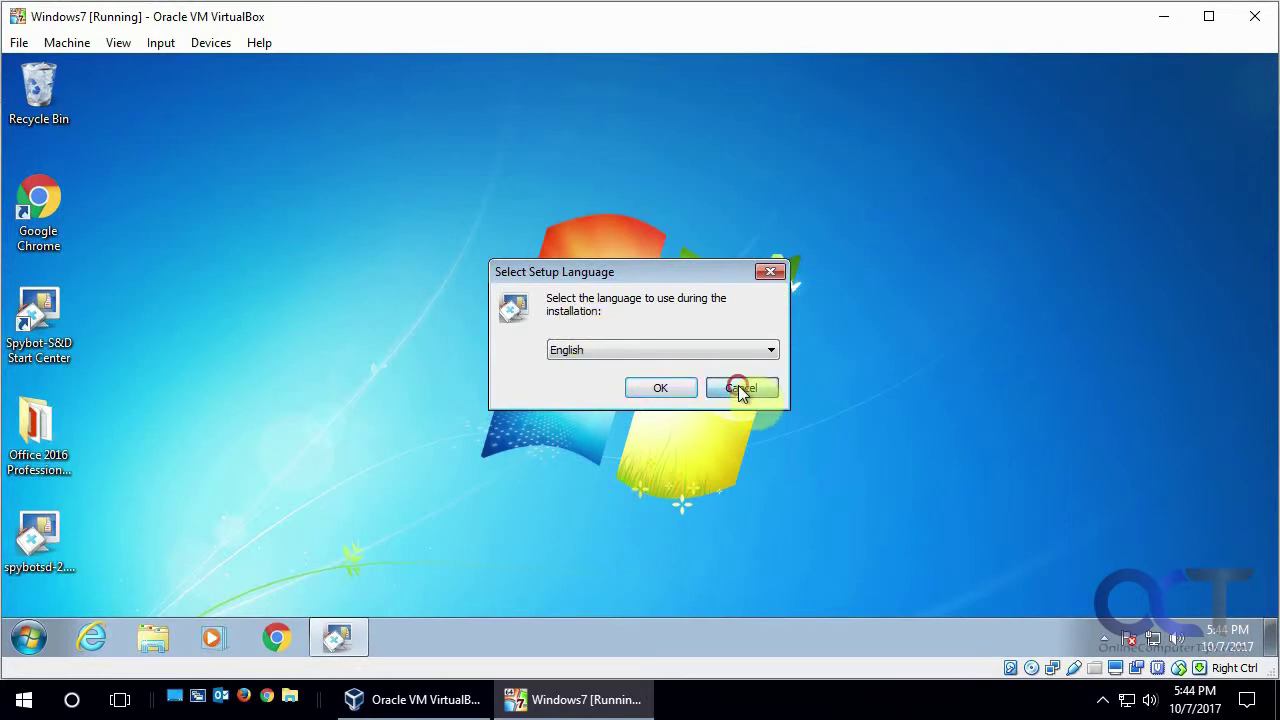
Step: Open Control Panel's User Accounts page from the Start menu
{"action": "left_click", "coordinate": [35, 643]}
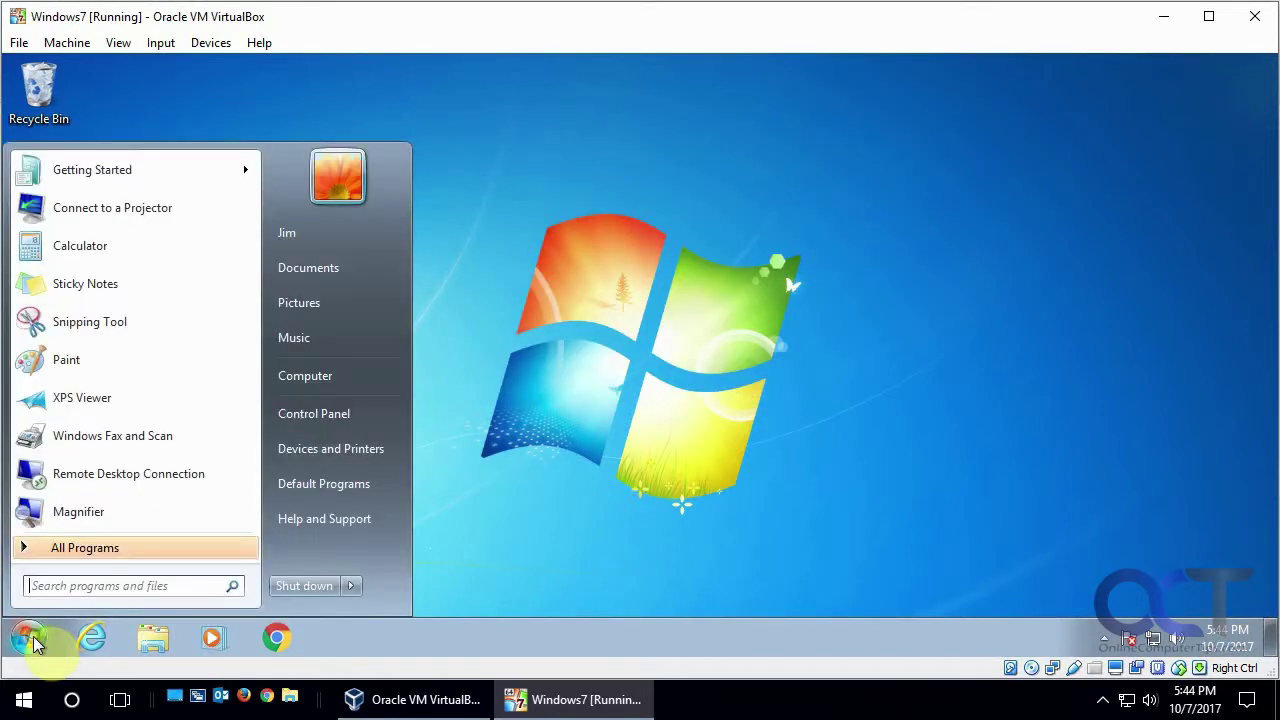
{"action": "left_click", "coordinate": [326, 416]}
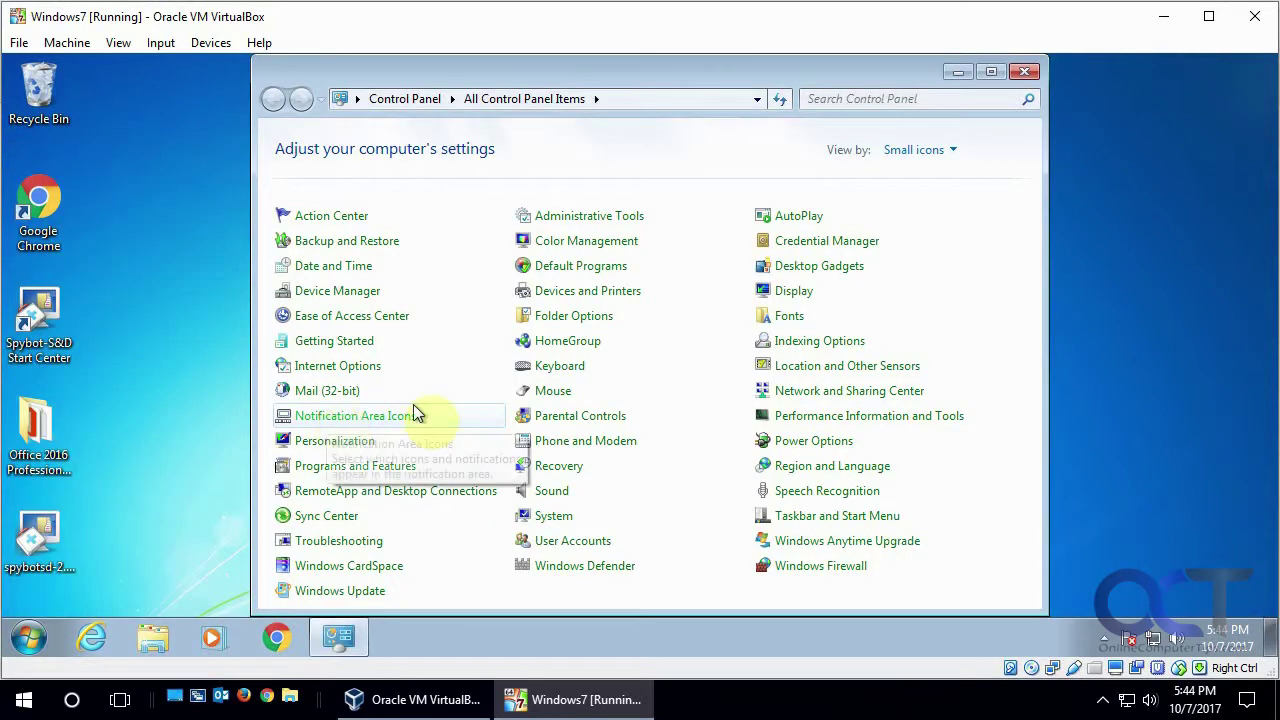
{"action": "left_click", "coordinate": [600, 541]}
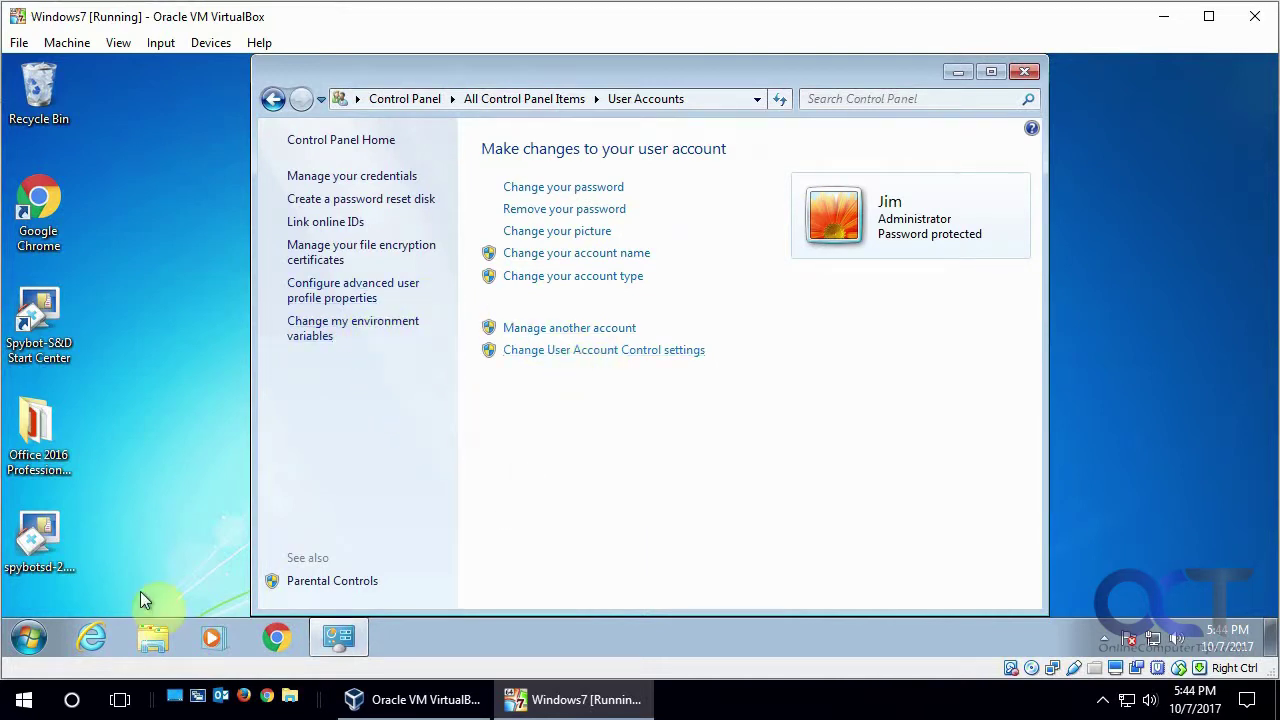
Step: Search 'uac' in the Start menu, open Change User Account Control settings and allow it
{"action": "left_click", "coordinate": [29, 637]}
{"action": "left_click", "coordinate": [69, 585]}
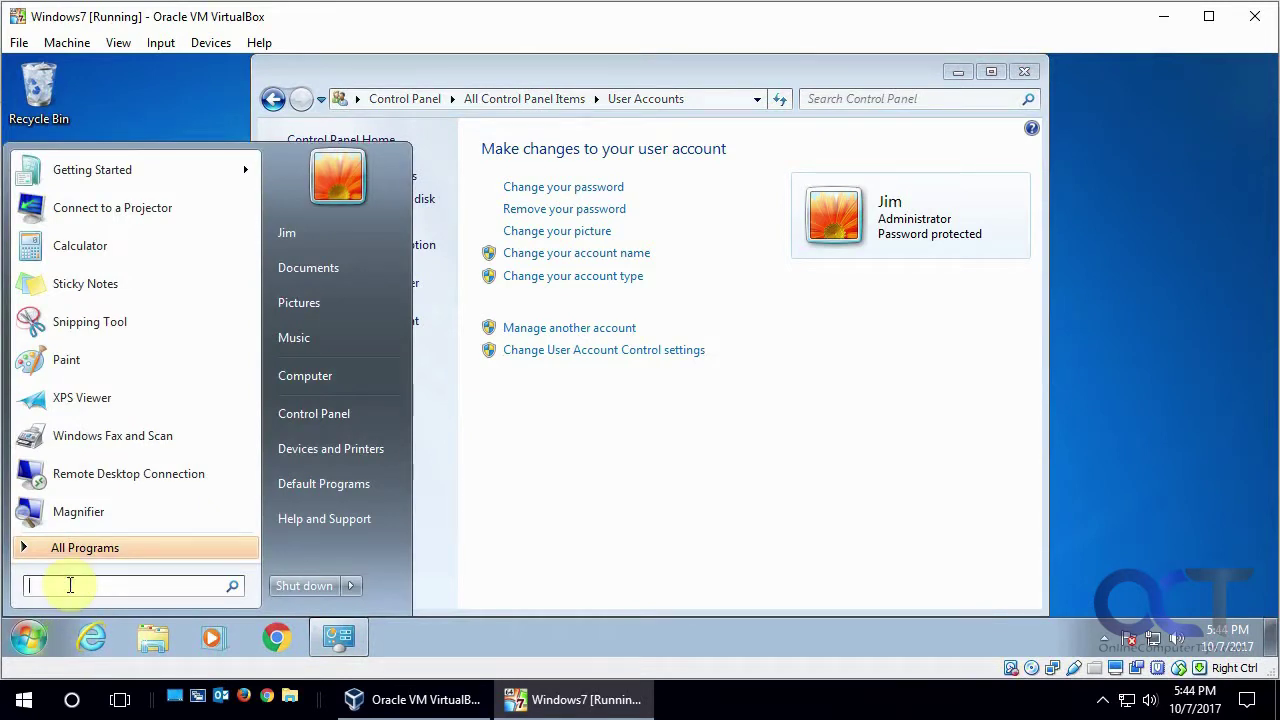
{"action": "type", "text": "uac"}
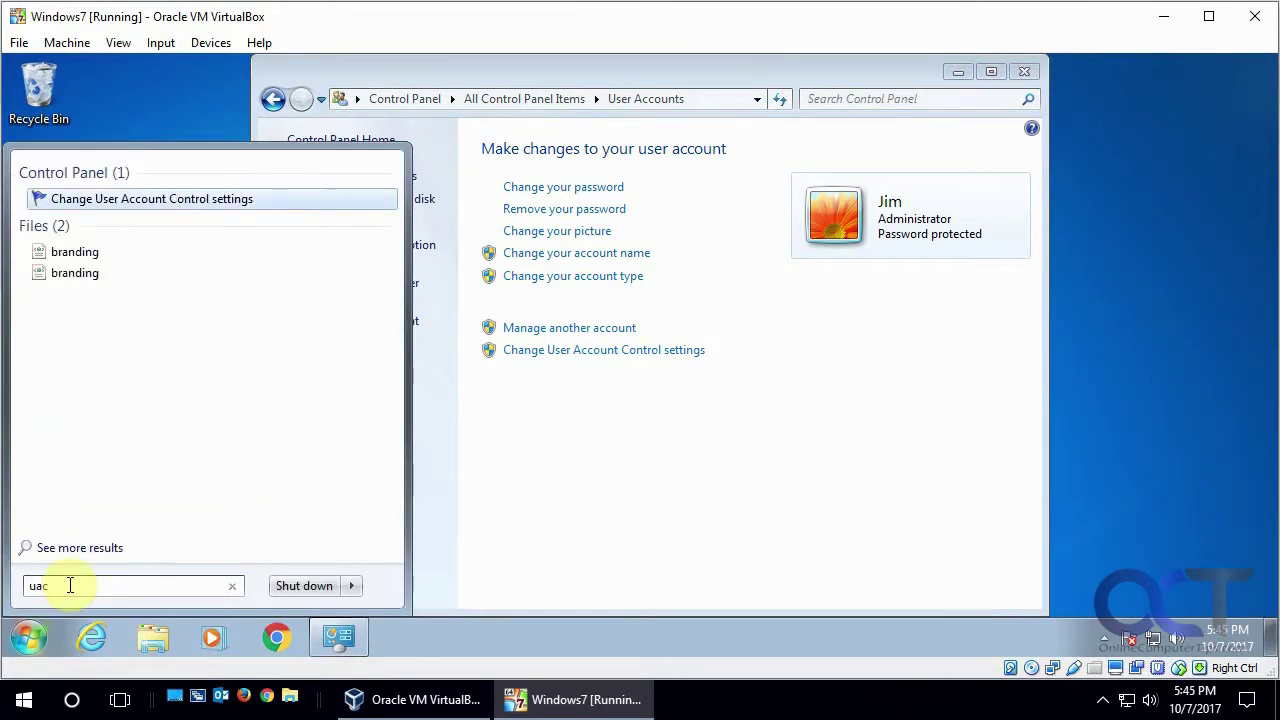
{"action": "left_click", "coordinate": [209, 198]}
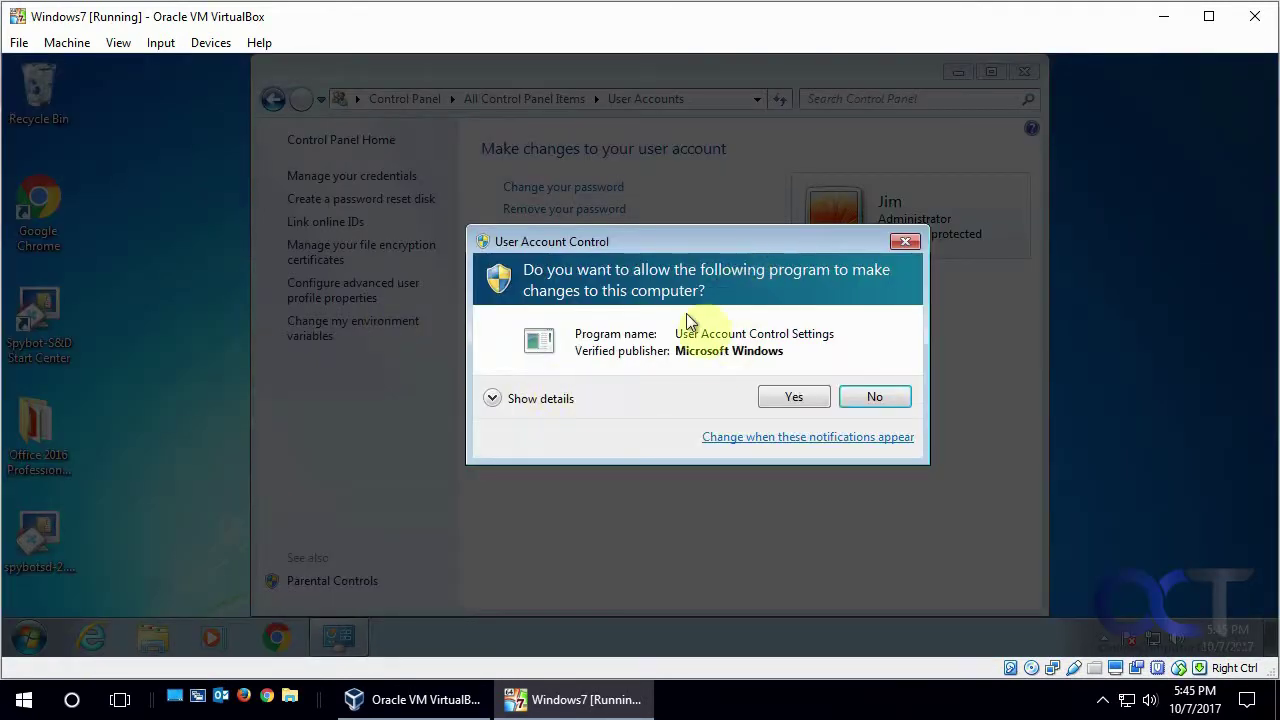
{"action": "left_click", "coordinate": [778, 395]}
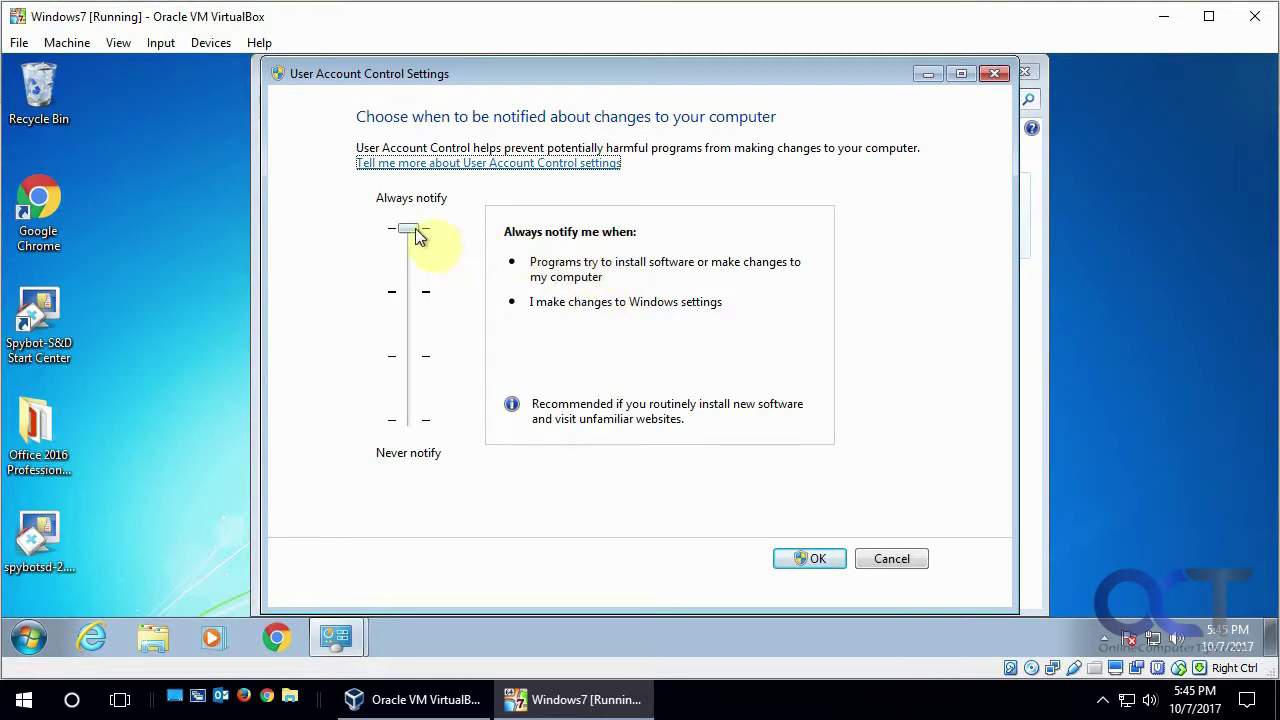
Step: Move the UAC slider from Always notify to the third notch, 'do not dim my desktop'
{"action": "left_click_drag", "start_coordinate": [410, 229], "coordinate": [414, 280]}
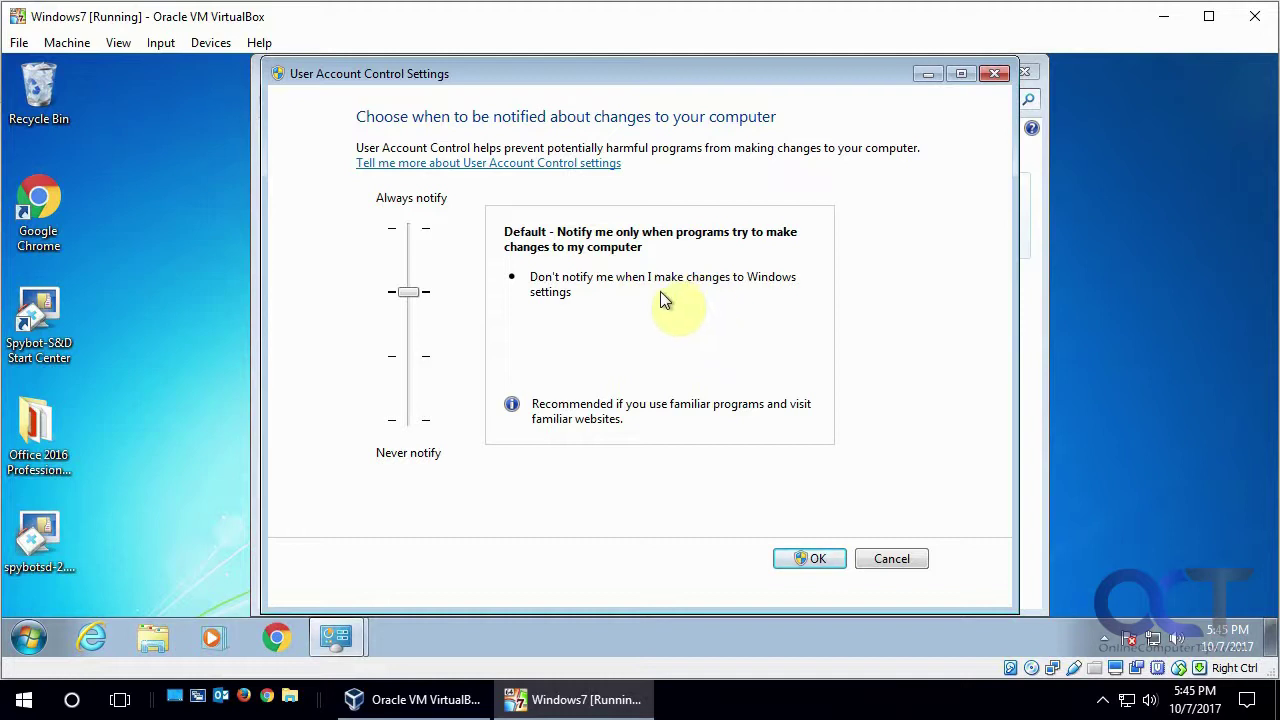
{"action": "left_click", "coordinate": [416, 340]}
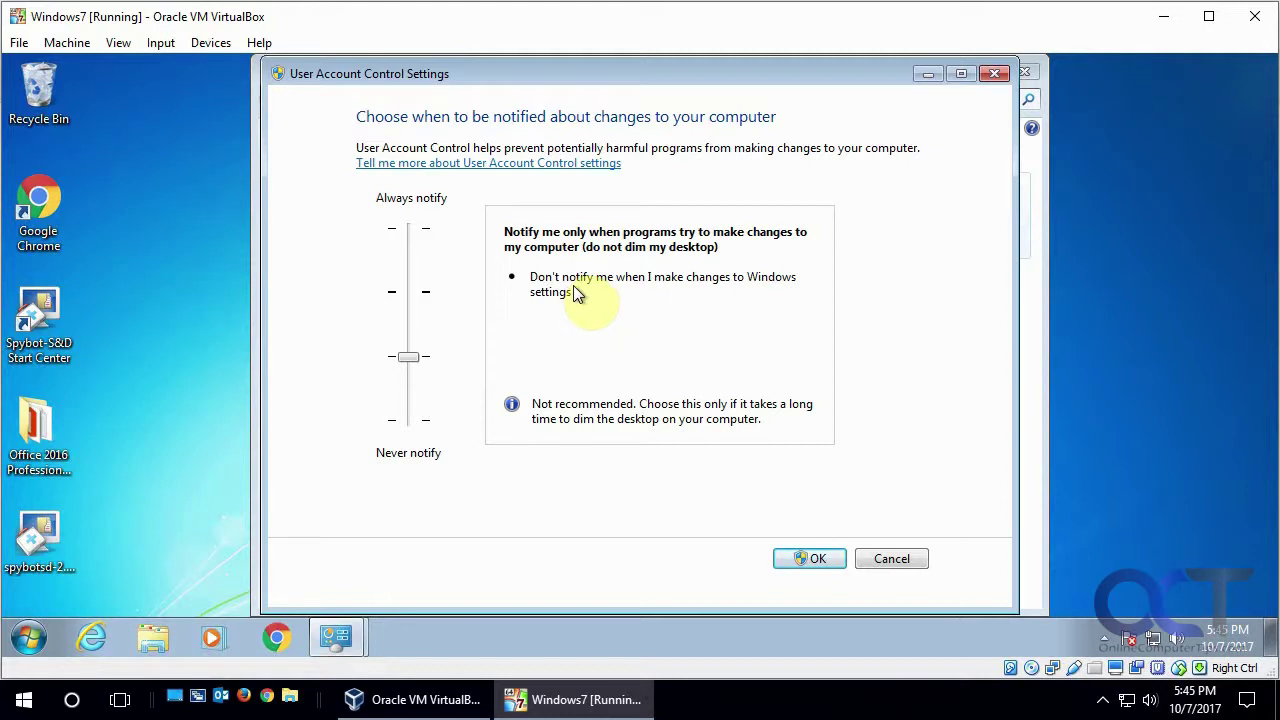
Step: Move the UAC slider up, down to Never notify, then back to the Default notch
{"action": "left_click_drag", "start_coordinate": [415, 358], "coordinate": [414, 300]}
{"action": "left_click_drag", "start_coordinate": [410, 350], "coordinate": [412, 420]}
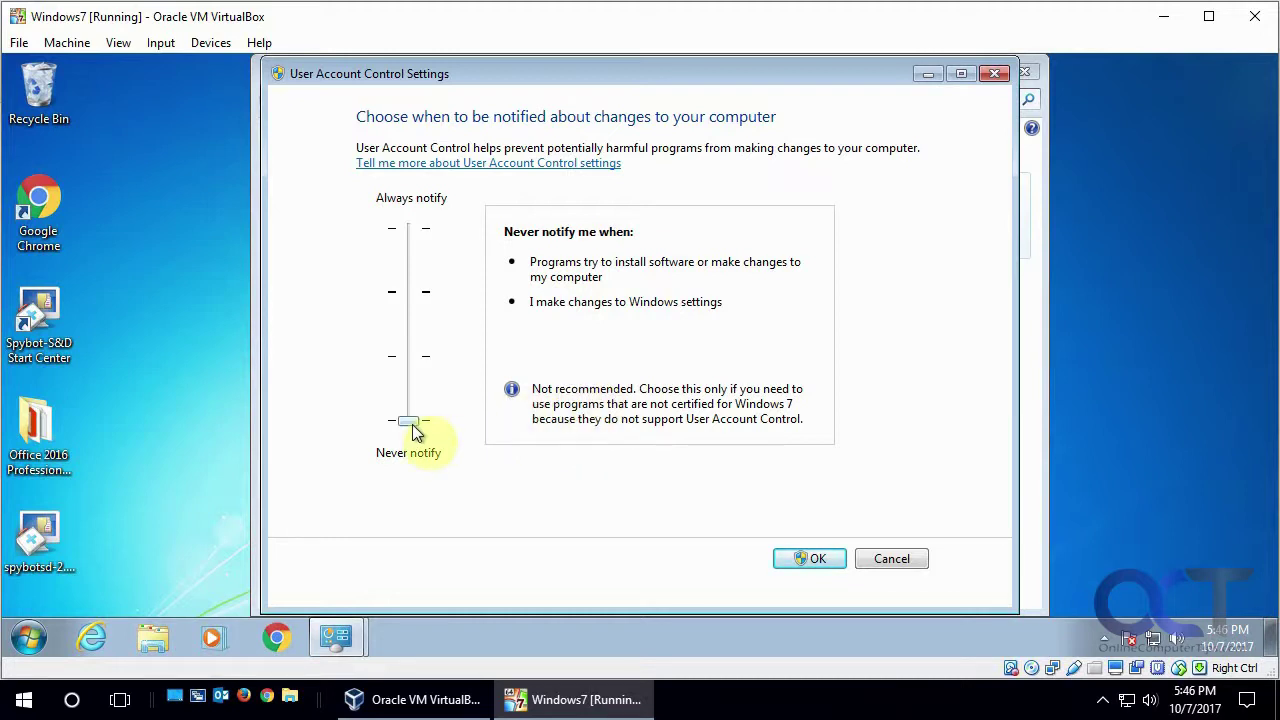
{"action": "left_click_drag", "start_coordinate": [416, 427], "coordinate": [418, 292]}
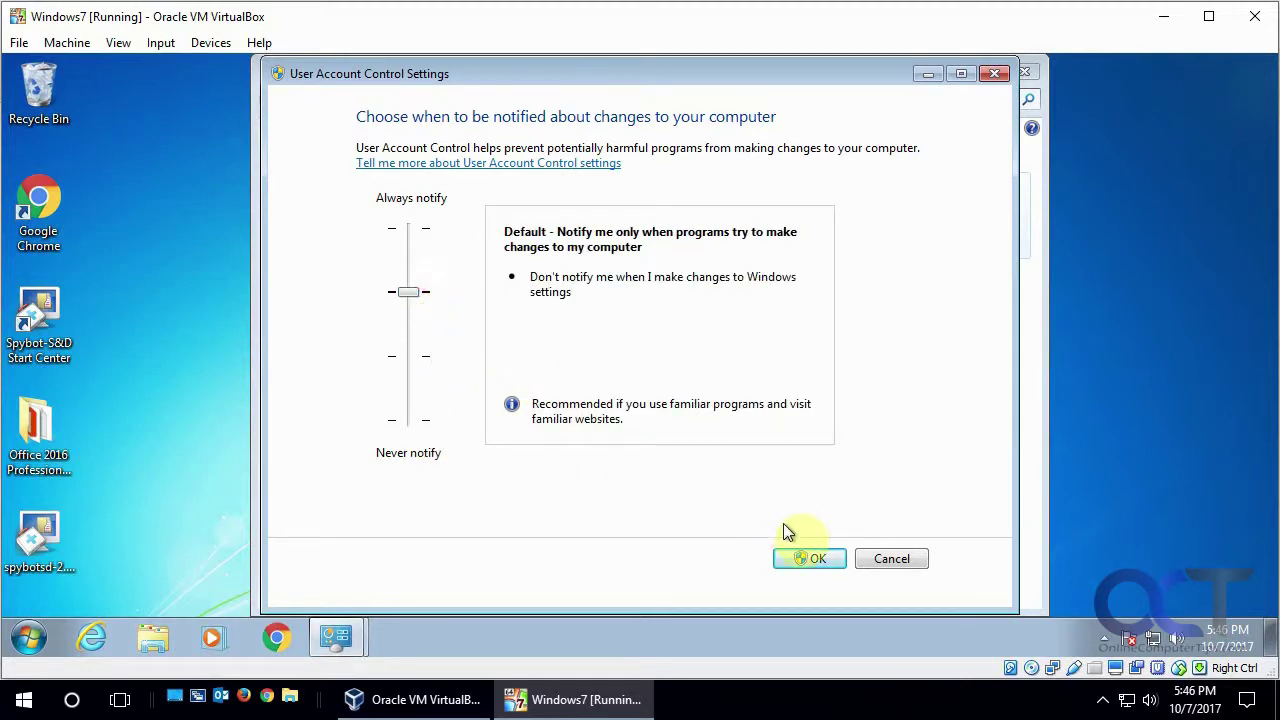
Step: Apply the Default UAC level with OK and approve the User Account Control prompt
{"action": "left_click", "coordinate": [806, 559]}
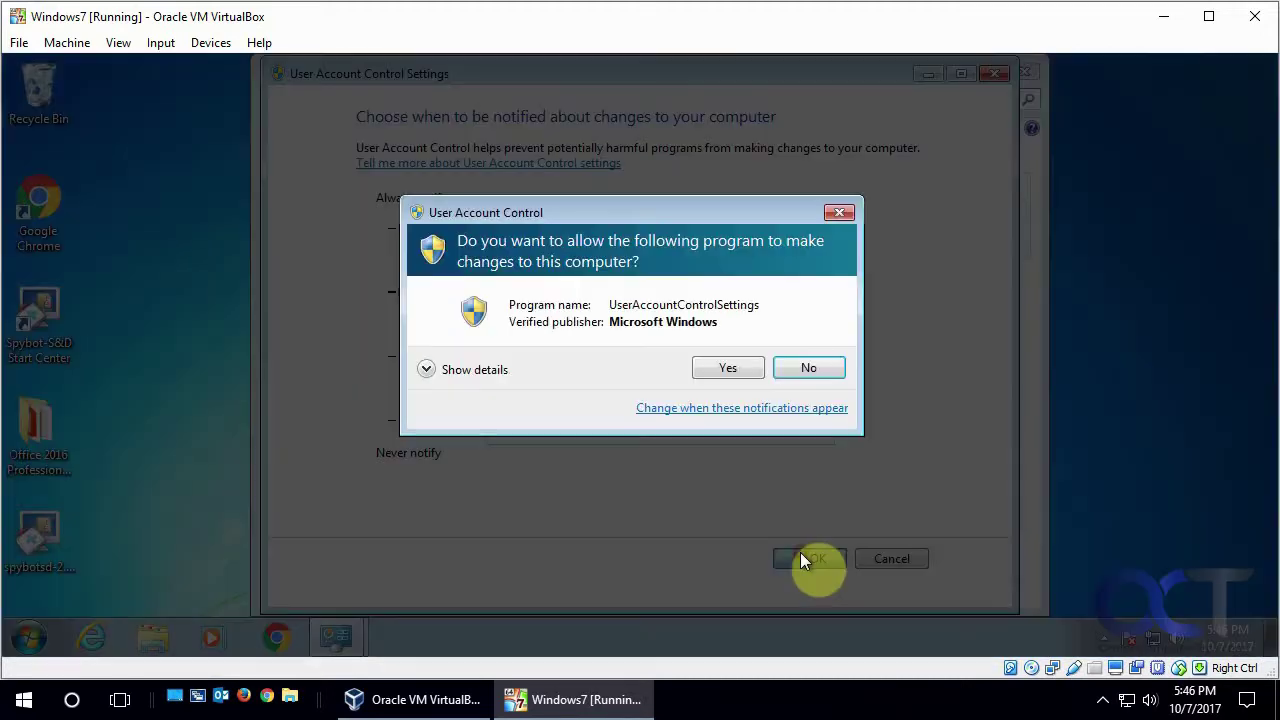
{"action": "left_click", "coordinate": [731, 369]}
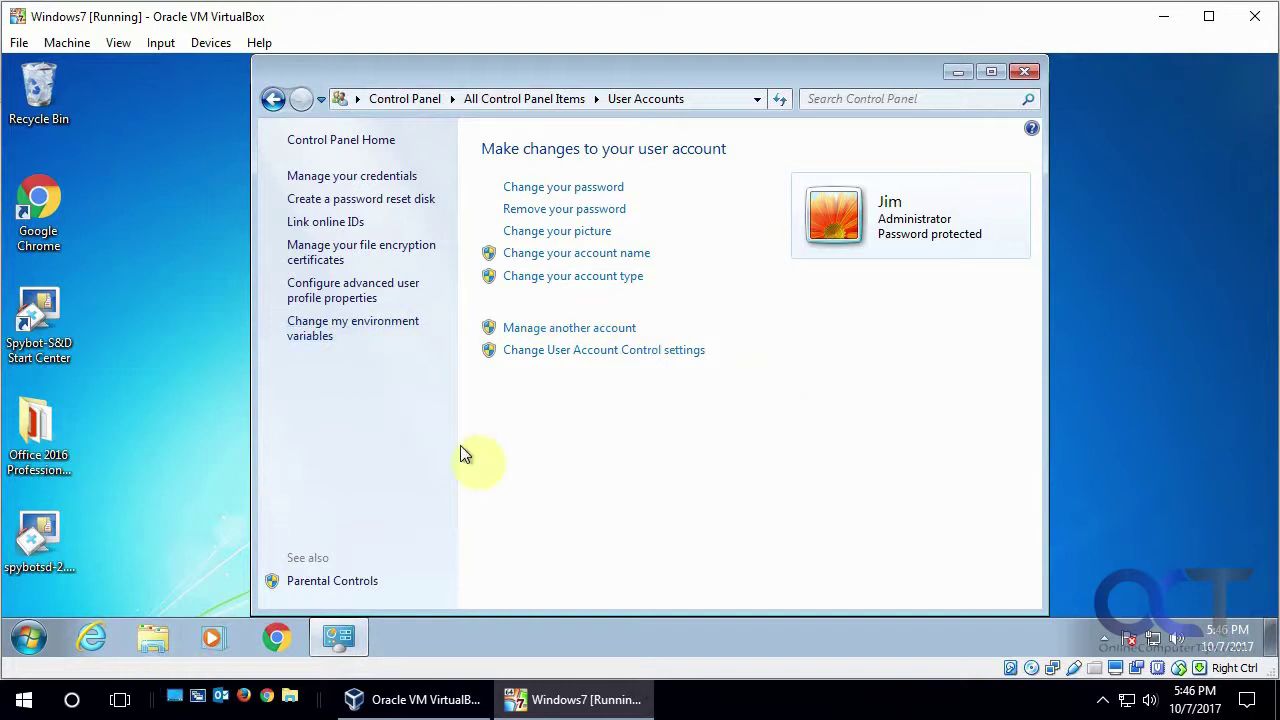
{"action": "left_click", "coordinate": [22, 700]}
{"action": "type", "text": "uac"}
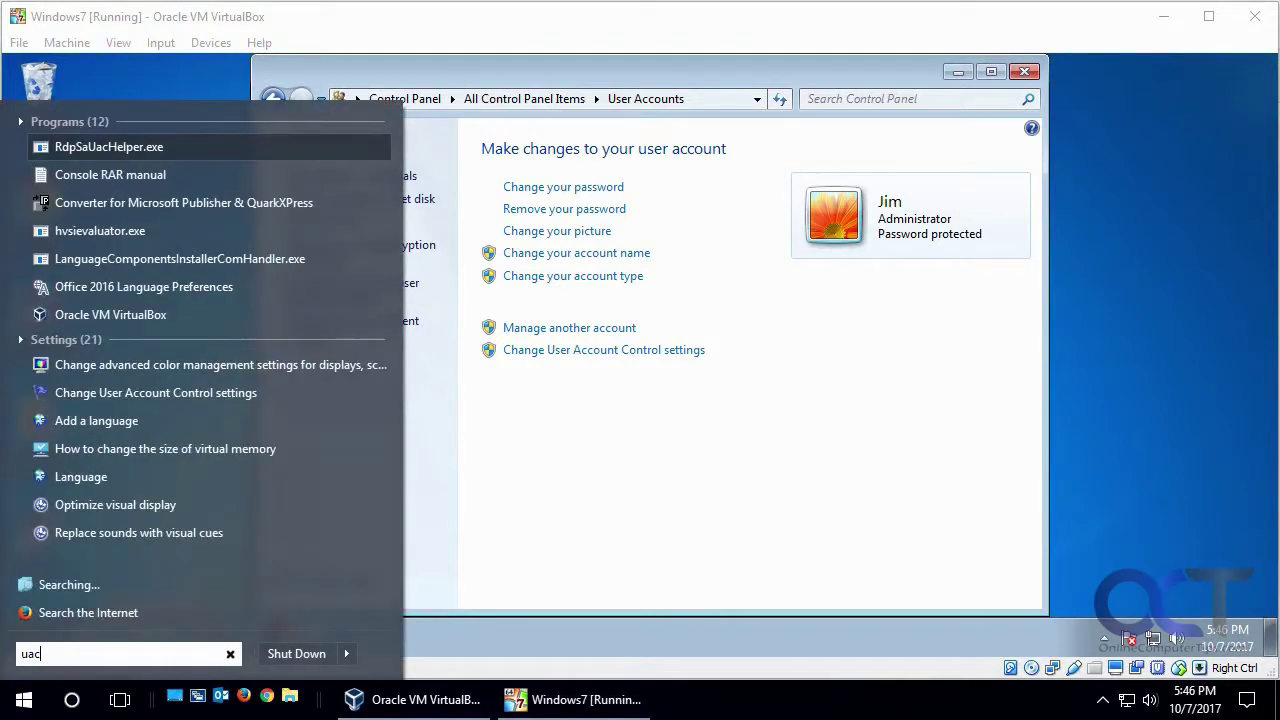
{"action": "left_click", "coordinate": [147, 194]}
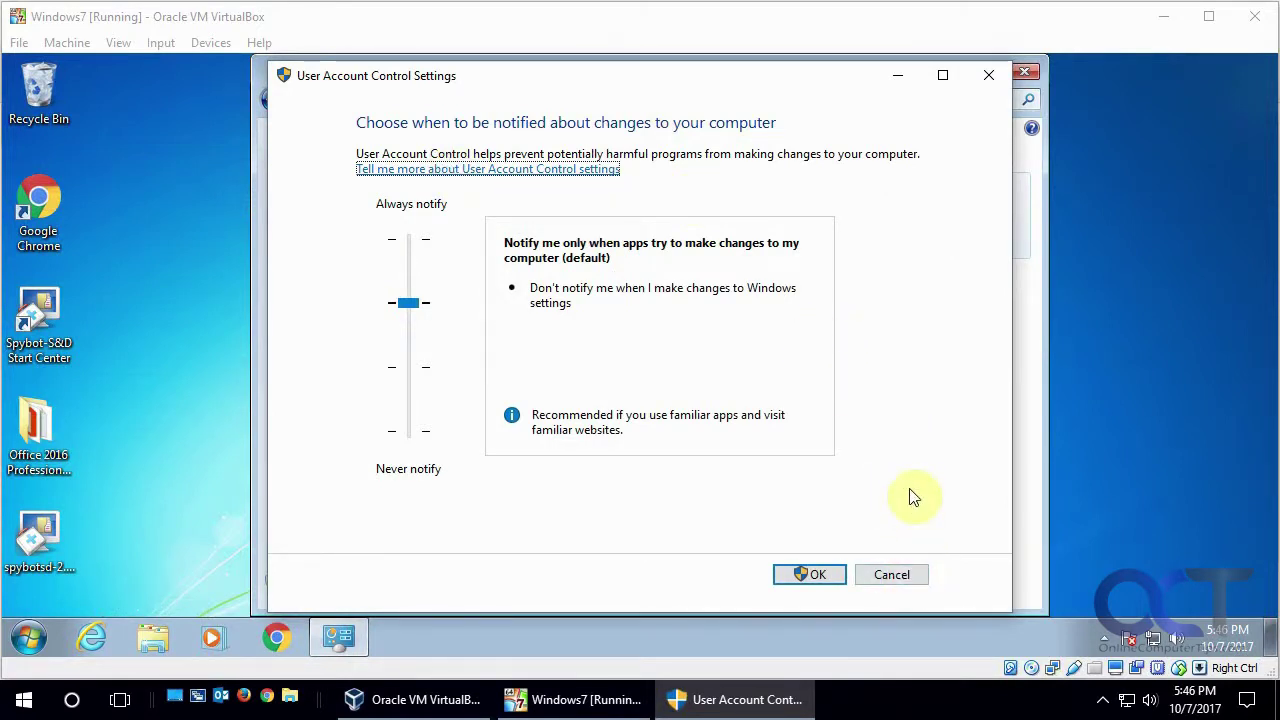
{"action": "left_click", "coordinate": [893, 575]}
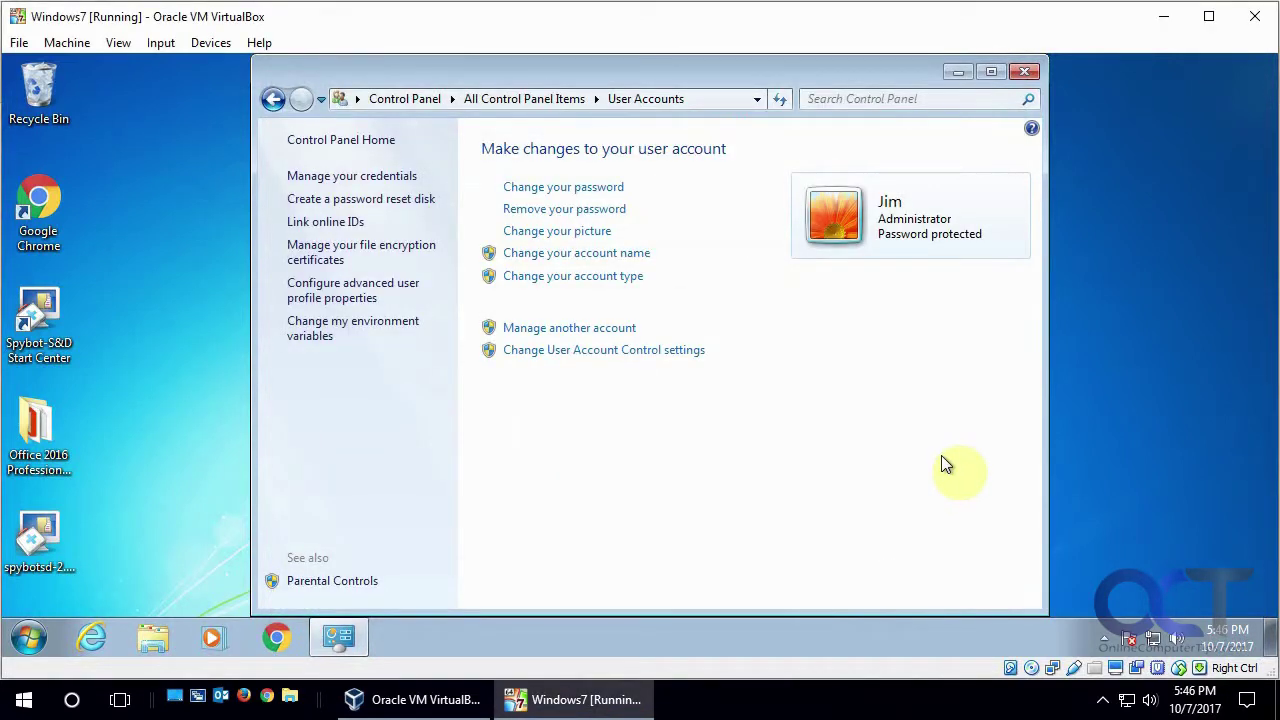